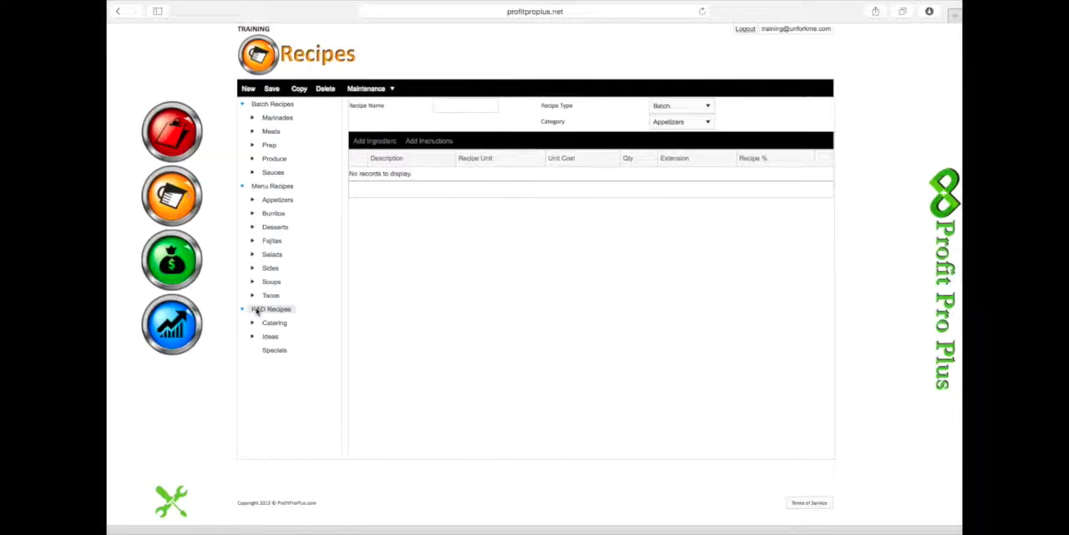
- Expand the Catering and Ideas categories, and open the Carne Asada Tacos recipe in the Tacos menu category
left_click(252, 324)
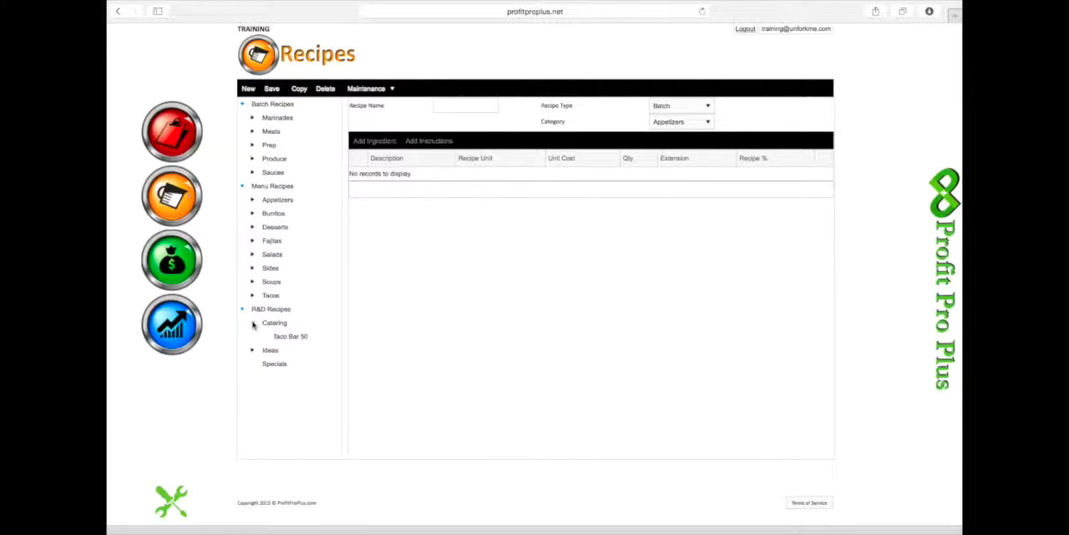
left_click(252, 350)
left_click(254, 296)
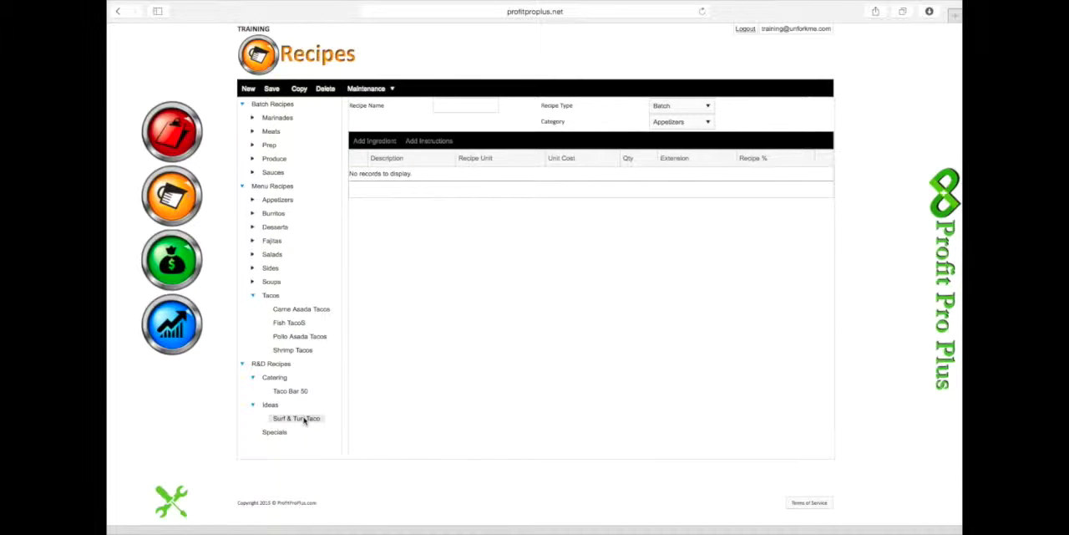
left_click(294, 310)
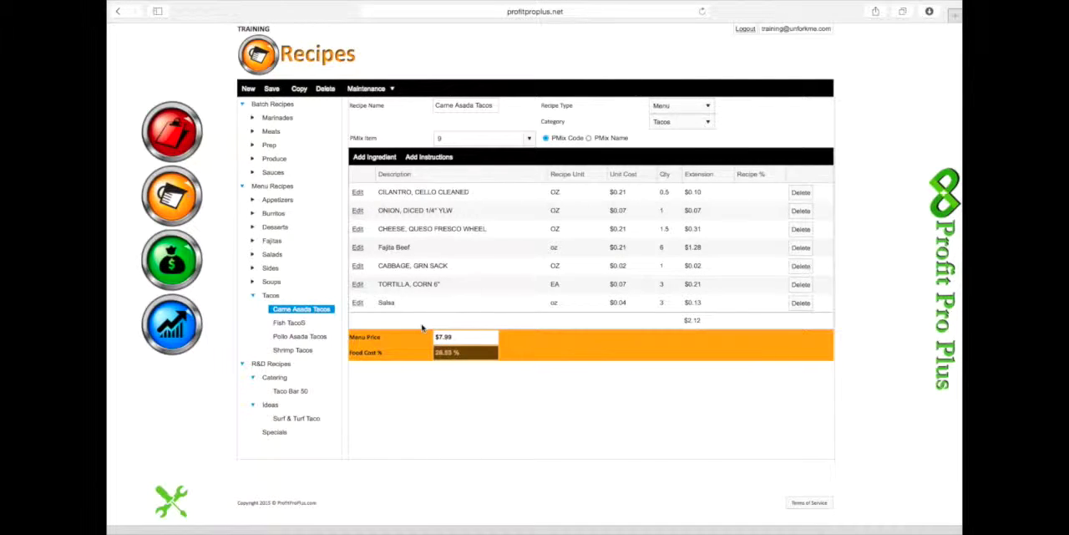
- Copy the Carne Asada Tacos ingredients into the existing Surf & Turf Taco recipe, keeping its existing items
left_click(301, 89)
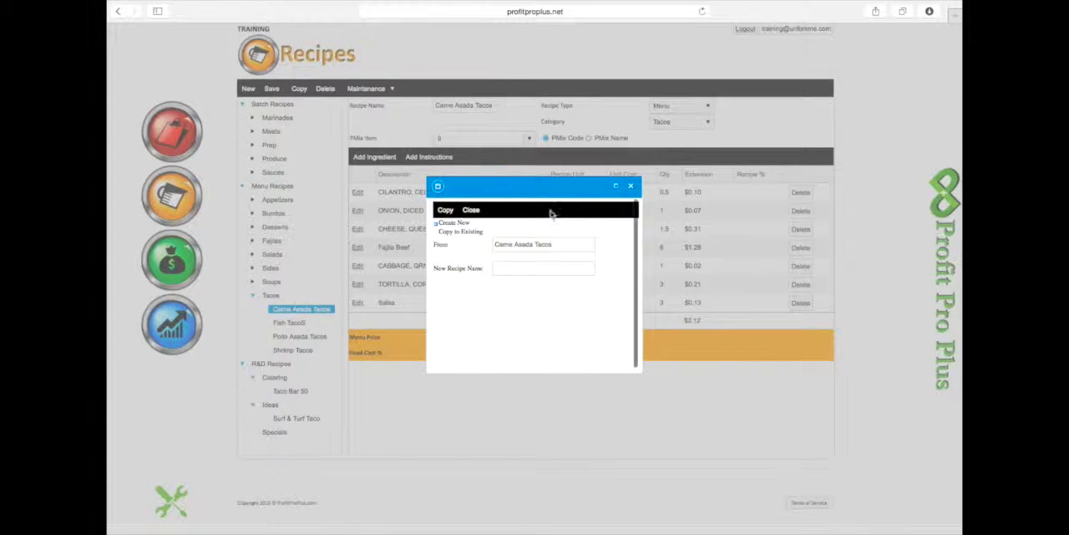
left_click(437, 233)
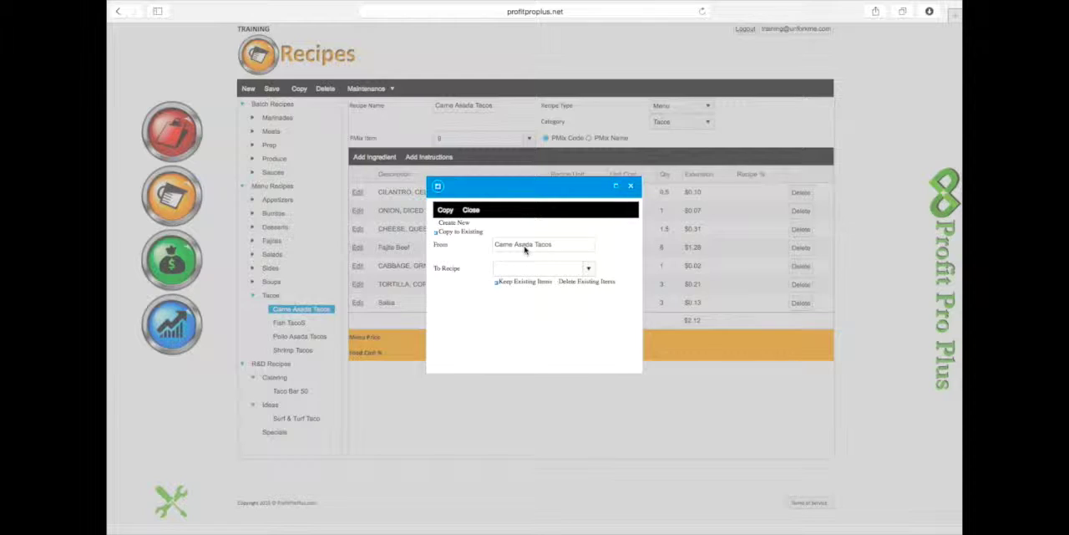
left_click(589, 268)
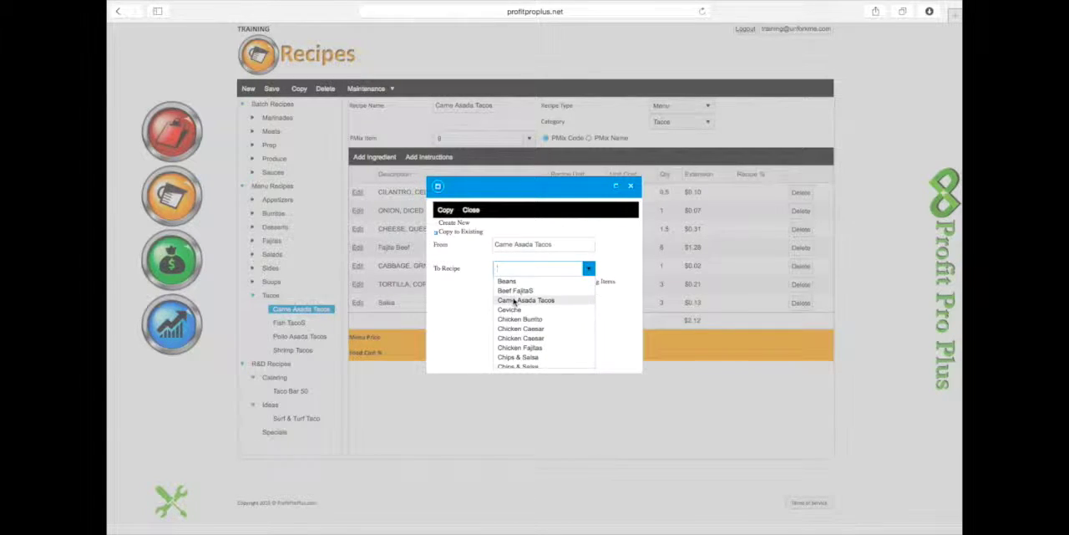
type("Shrimp Fajitas")
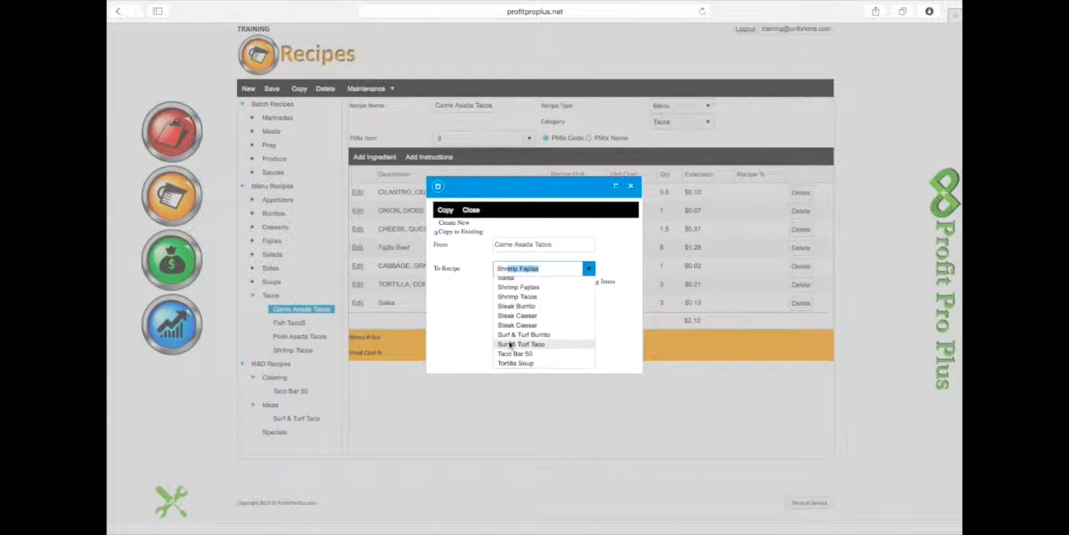
left_click(511, 345)
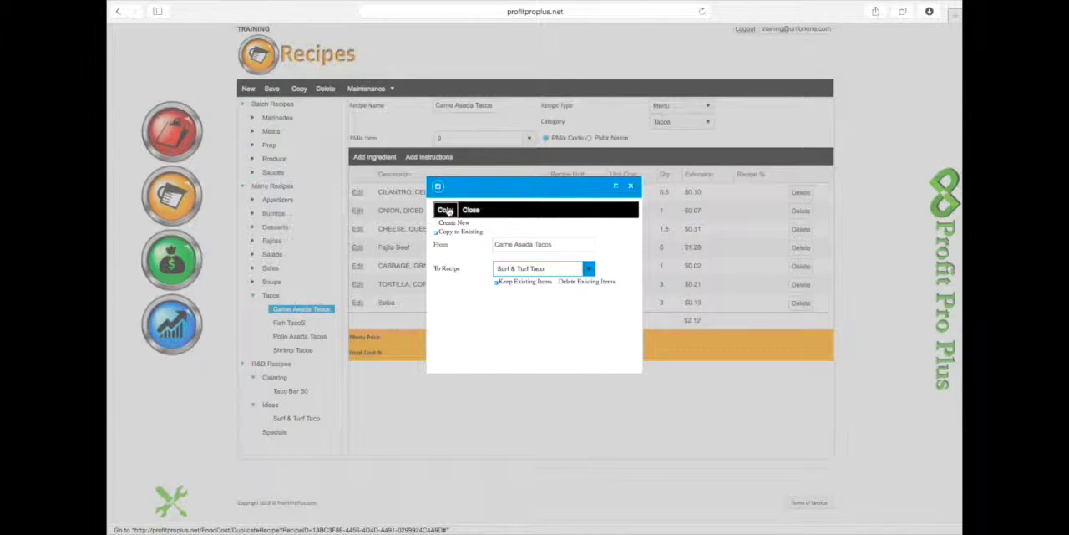
left_click(473, 211)
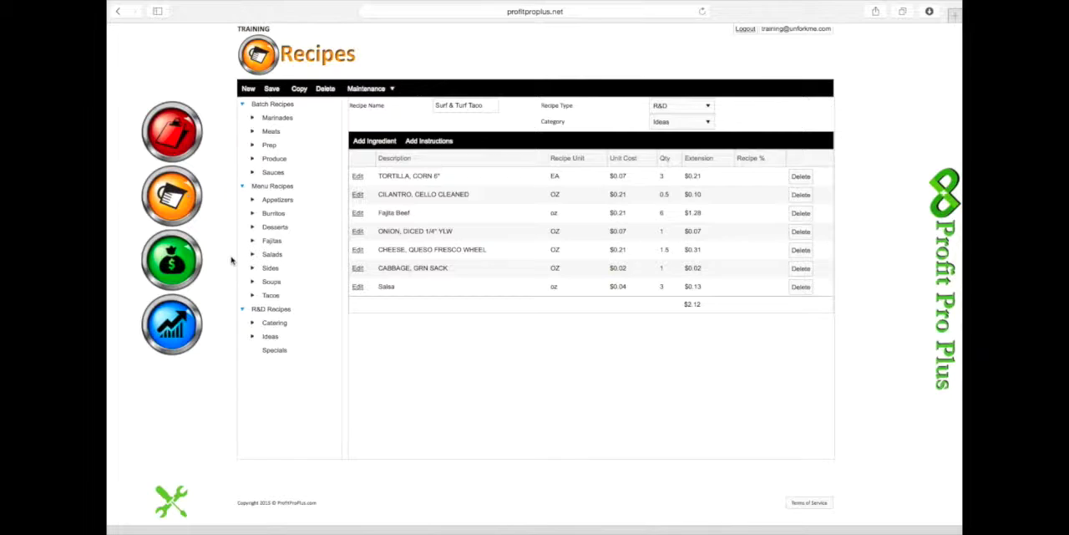
- Open the Surf & Turf Taco recipe under Ideas and set its Fajita Beef quantity to 3 oz
left_click(252, 337)
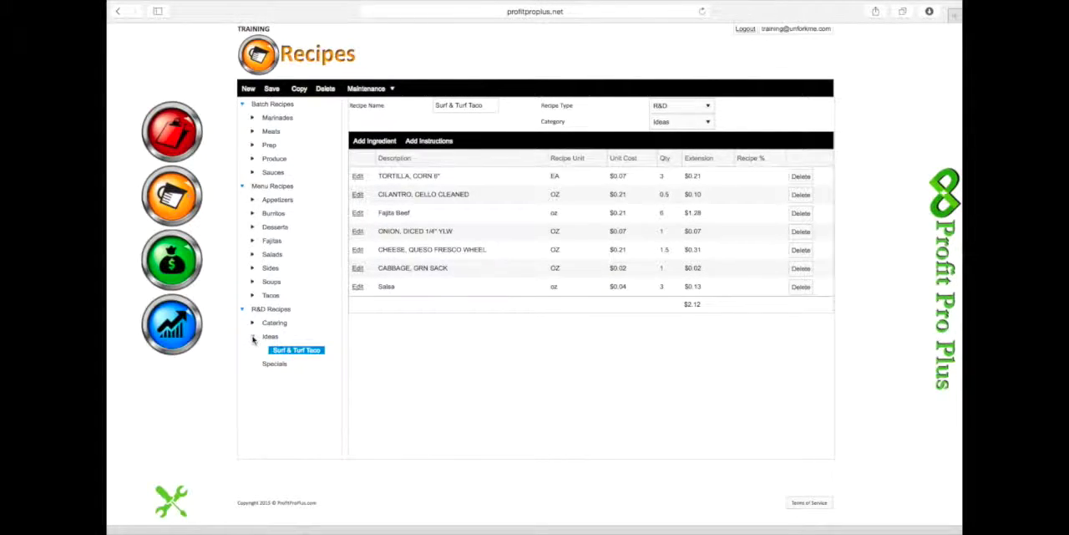
left_click(283, 351)
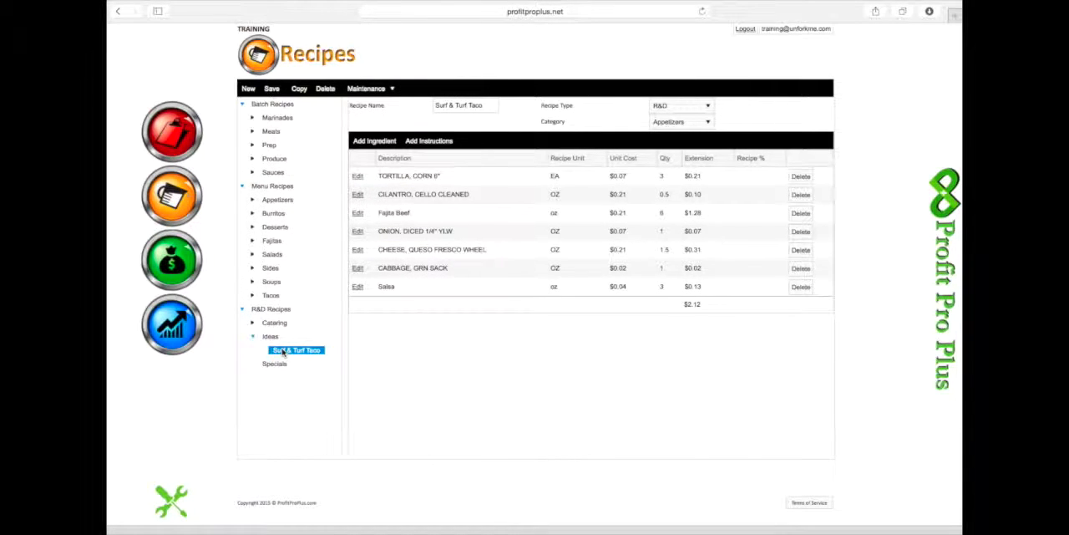
left_click(357, 213)
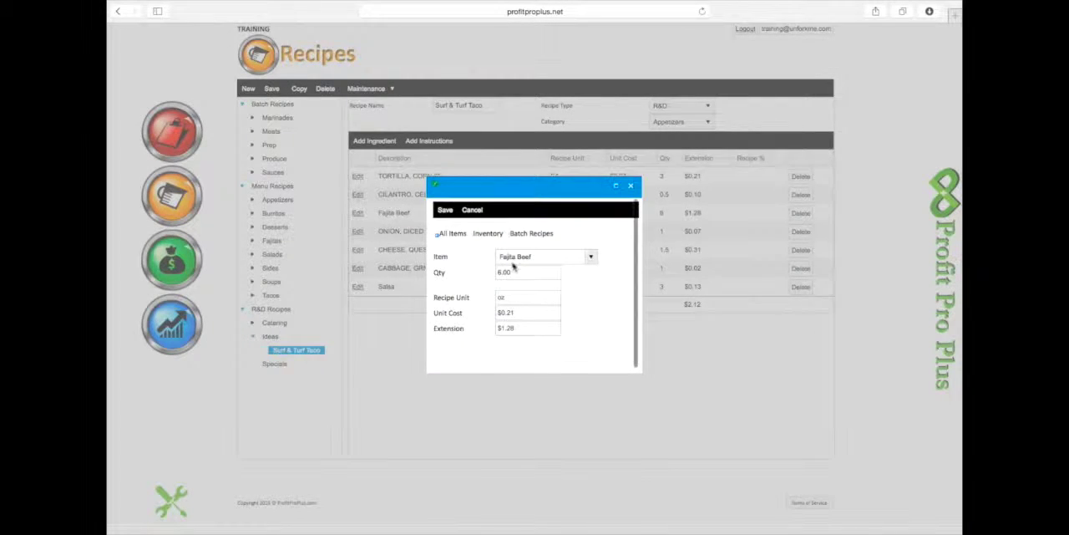
left_click(513, 273)
type("3")
left_click(573, 283)
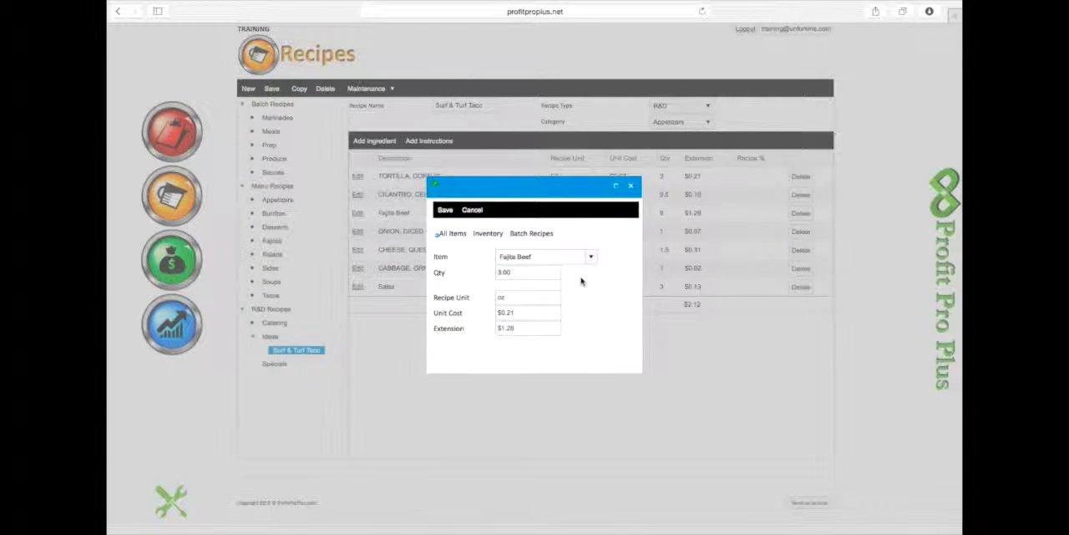
left_click(446, 210)
- Add the ingredient SHRIMP, 13-15 WHT SE ASIA to the recipe with a quantity of 3 oz
left_click(374, 141)
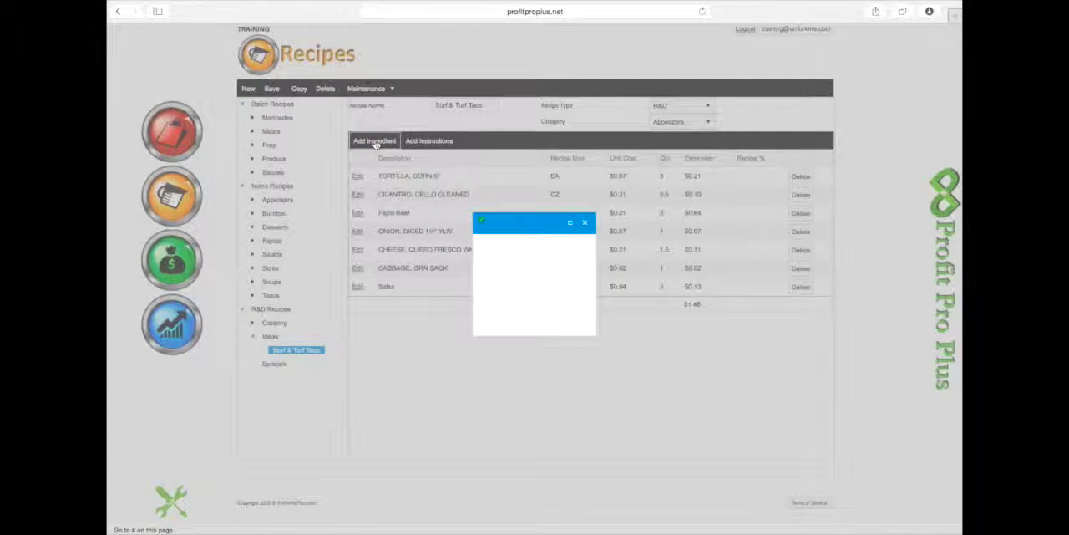
left_click(505, 255)
type("shr")
key("Return")
left_click(531, 273)
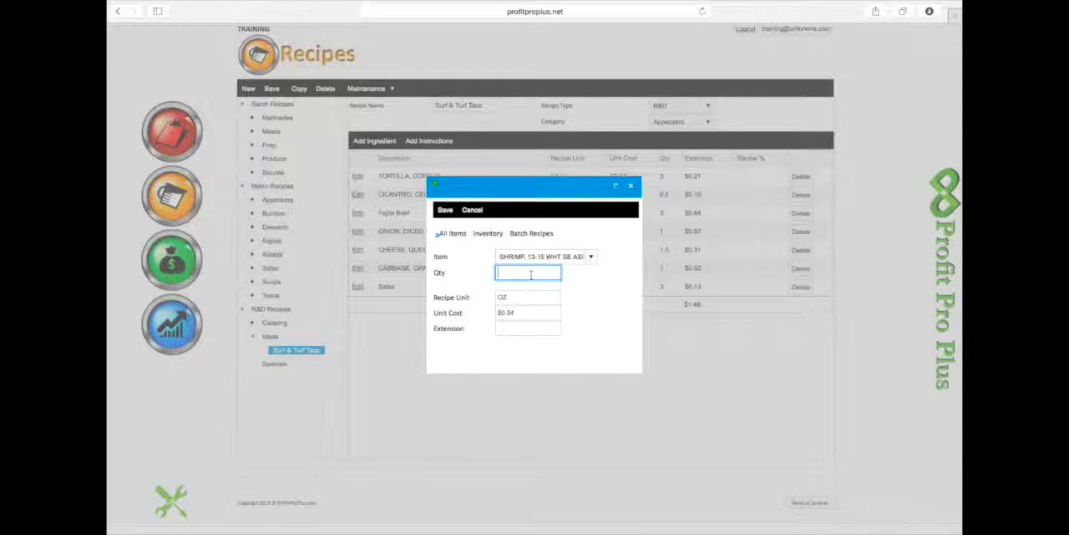
type("3")
left_click(588, 293)
left_click(447, 212)
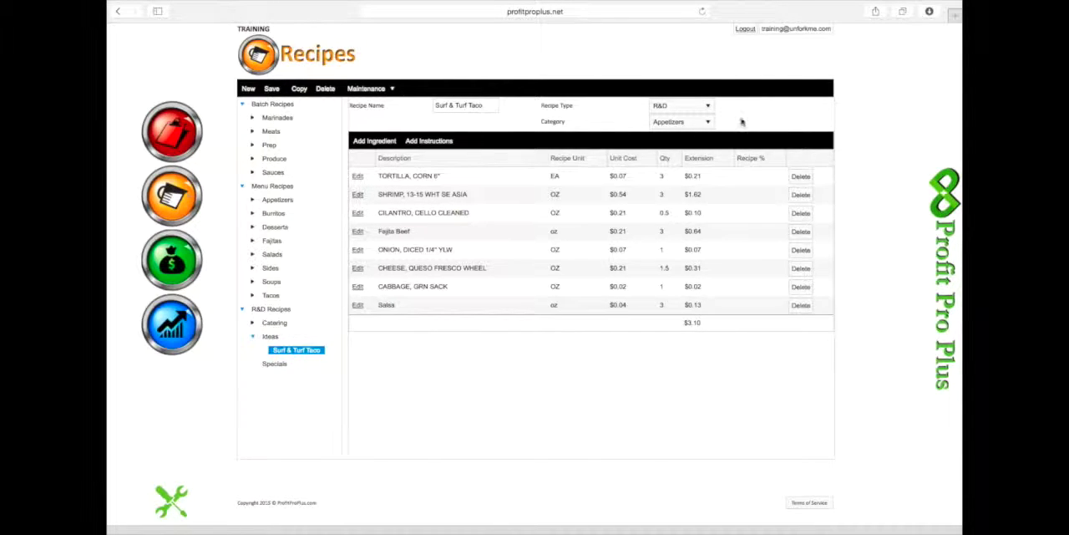
- Change the Surf & Turf Taco recipe's category to Tacos and save the recipe
left_click(708, 122)
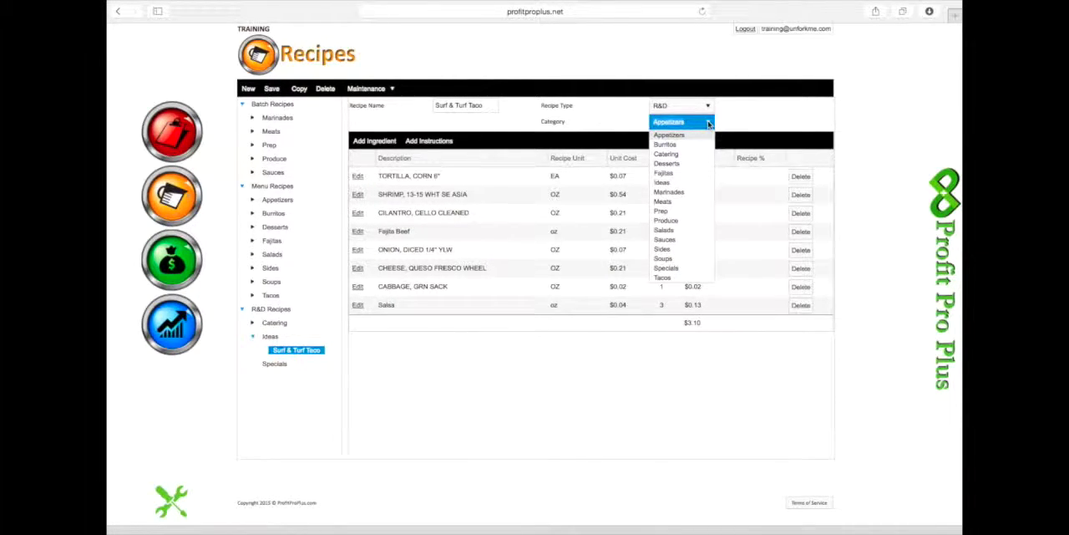
left_click(662, 279)
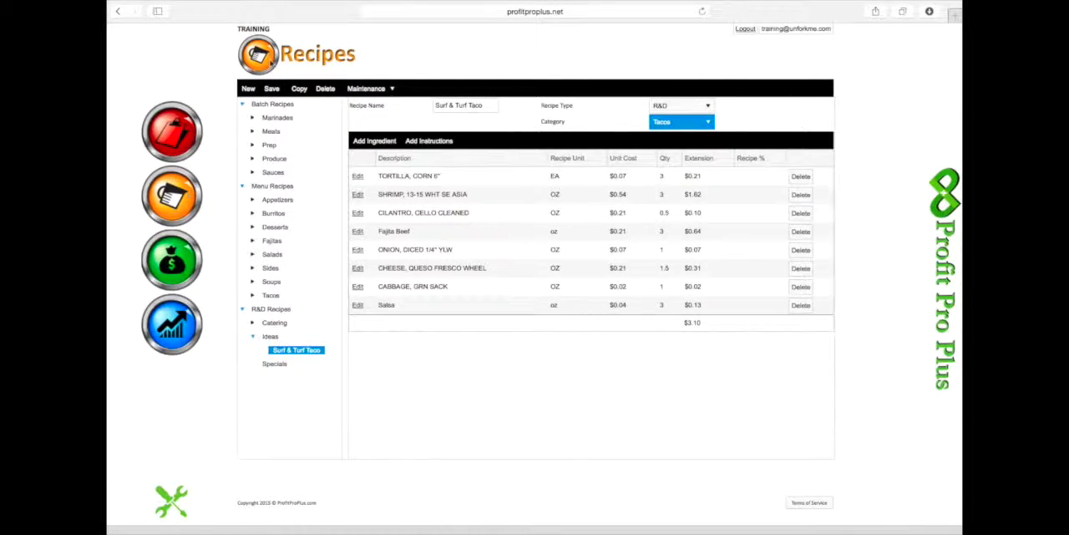
left_click(272, 89)
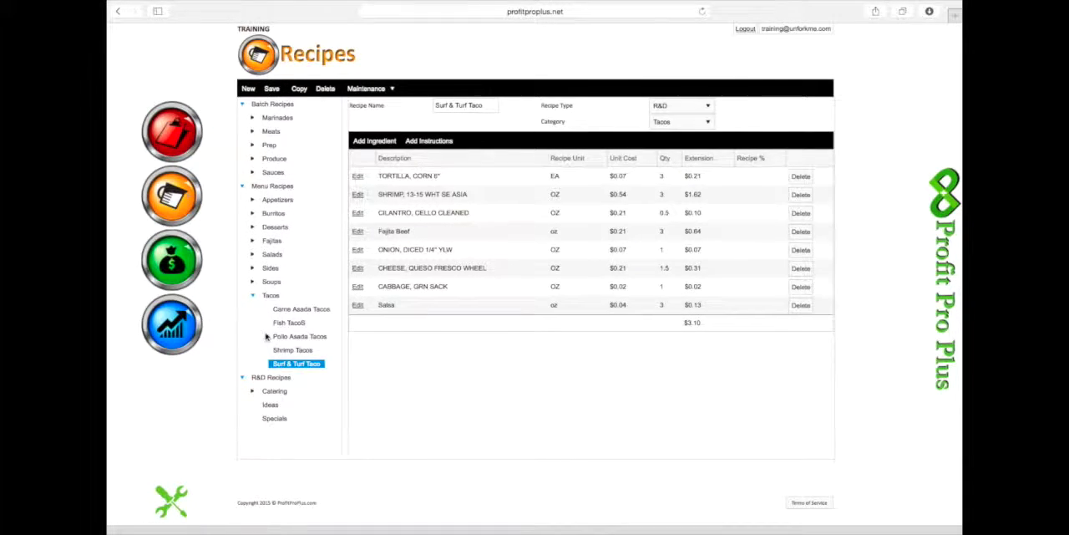
- Open Surf & Turf Taco under the Tacos menu category and set its menu price to $9.99
left_click(300, 365)
left_click(455, 355)
type("9.99")
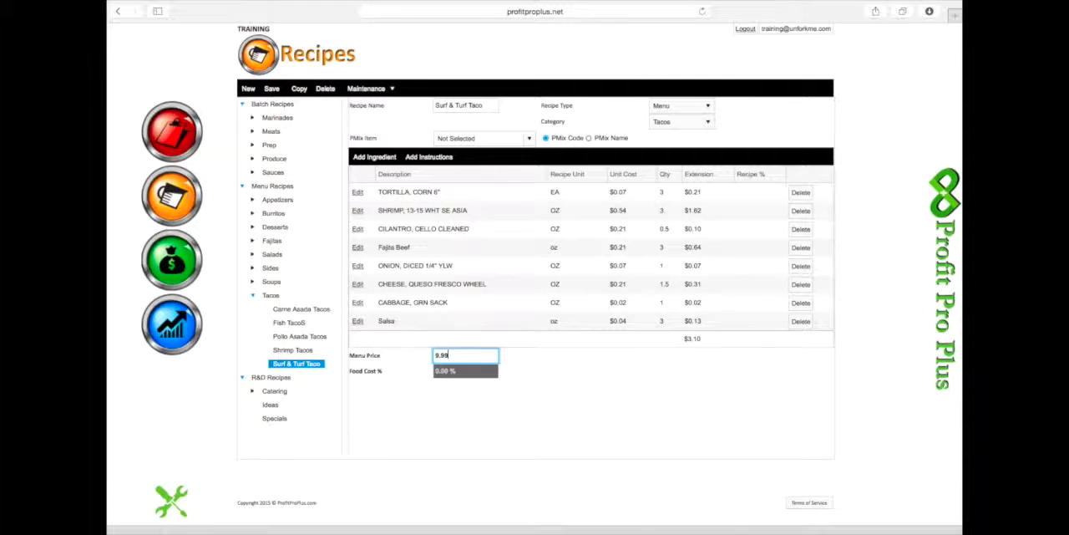
left_click(516, 370)
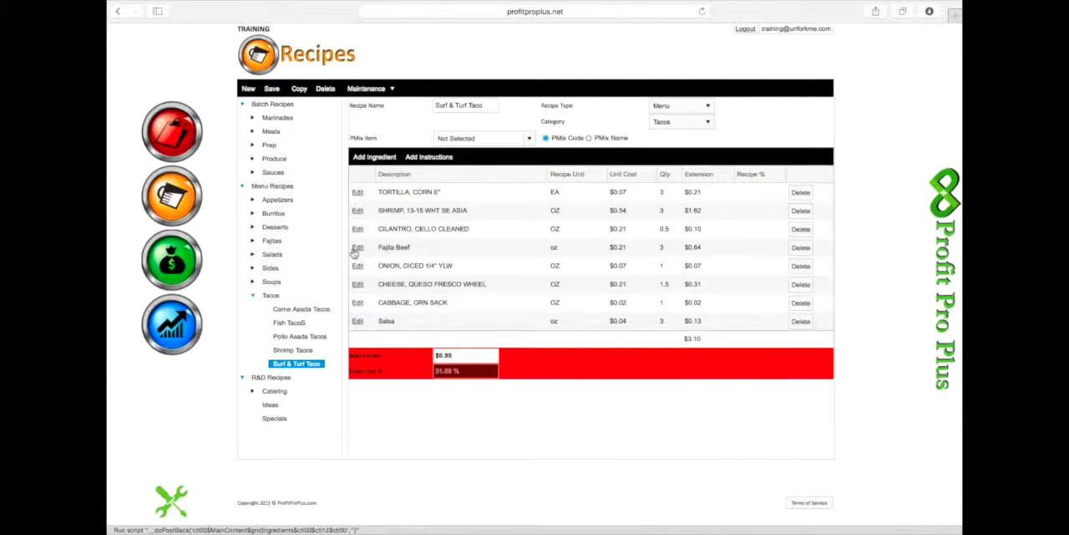
- Set the shrimp ingredient's quantity to 2.5 oz and save the change
left_click(358, 210)
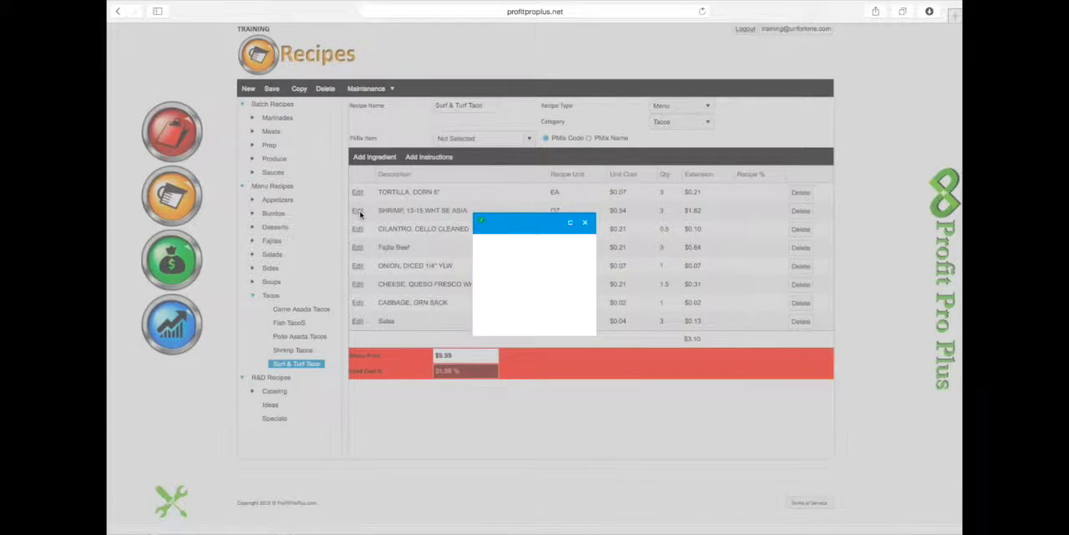
double_click(513, 272)
type("2.50")
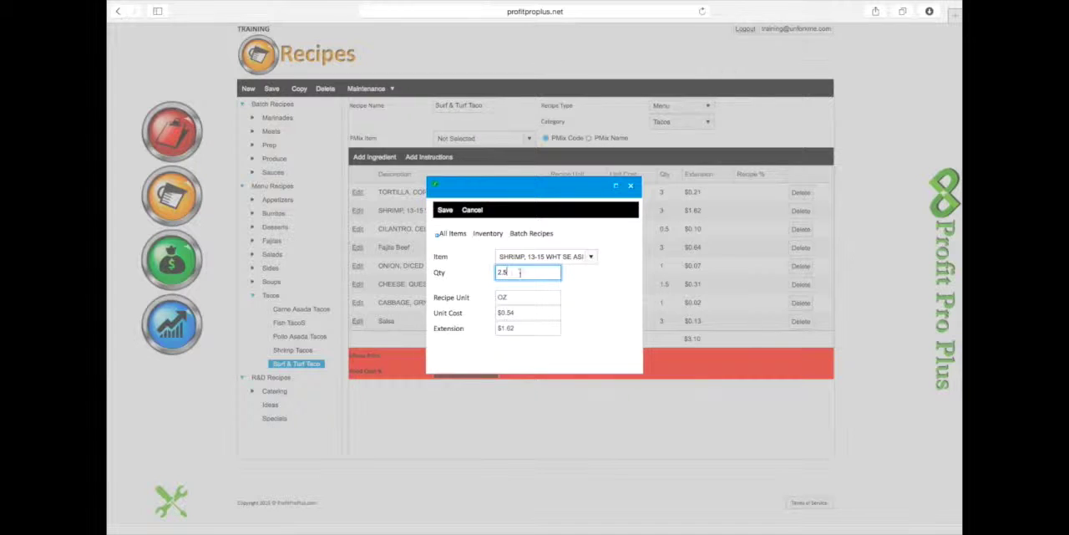
left_click(447, 211)
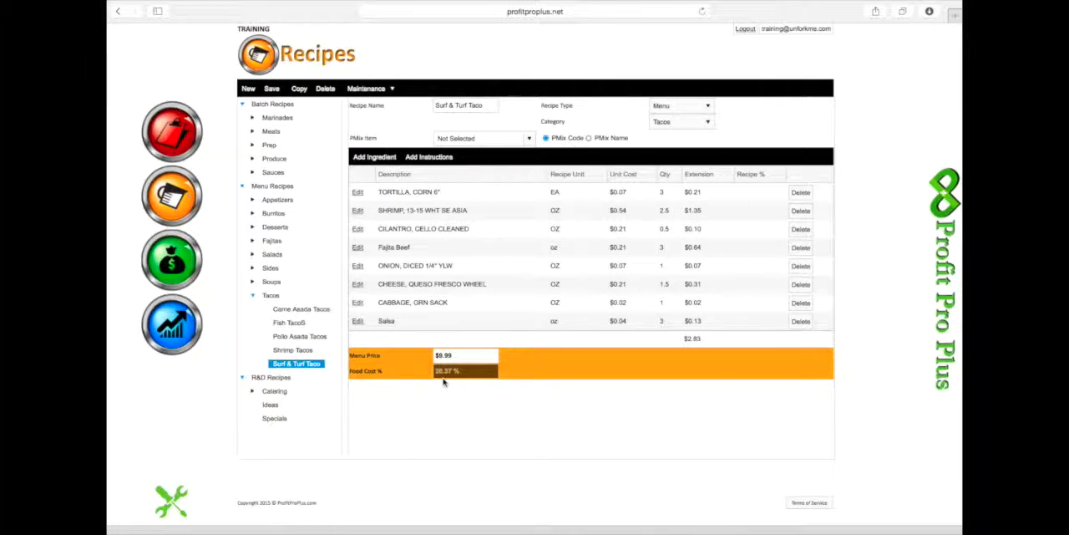
left_click(445, 358)
- Move Surf & Turf Taco back to the R&D recipes by setting its category to Ideas and its type to R&D
left_click(702, 122)
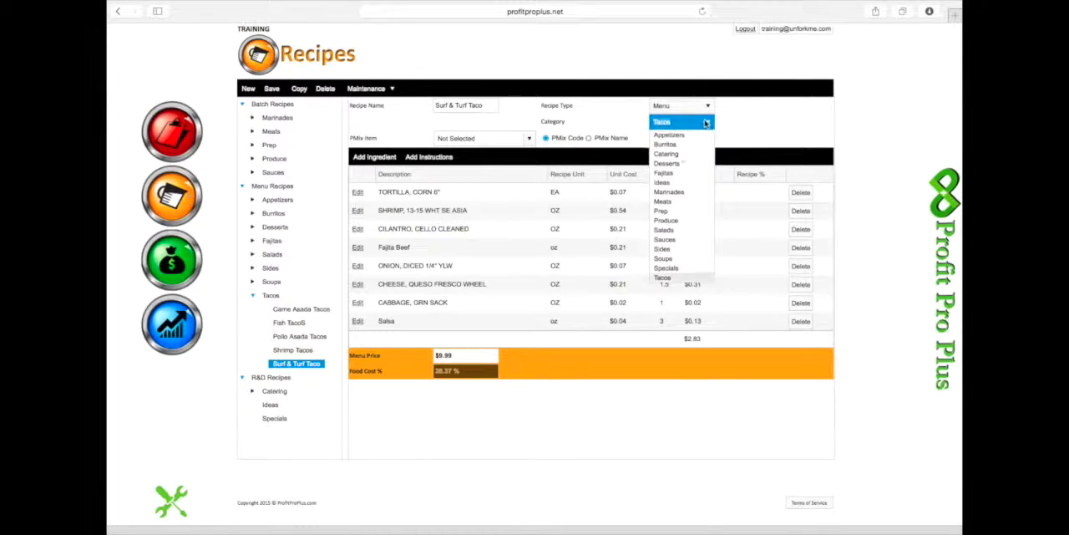
left_click(661, 182)
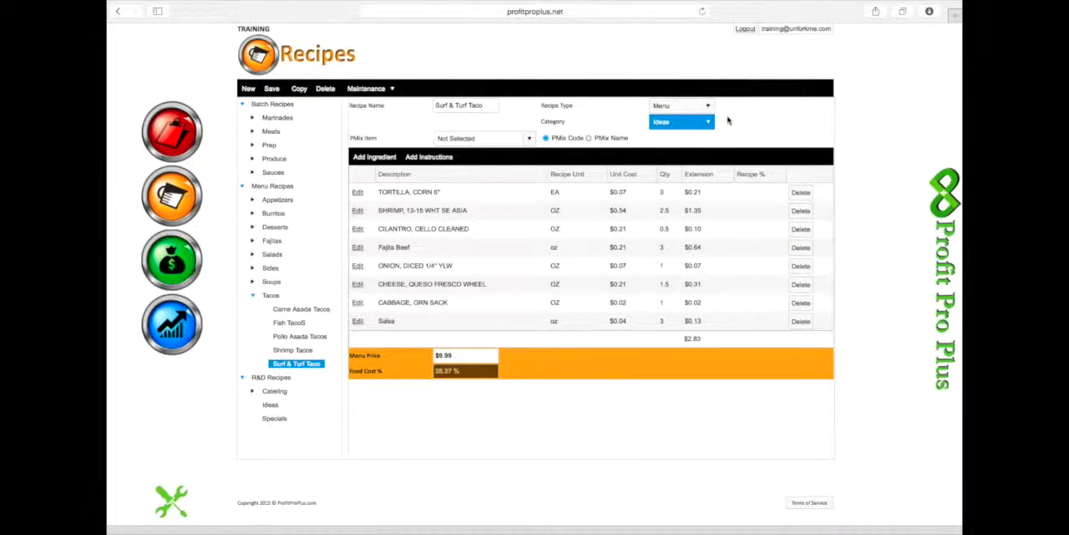
left_click(711, 107)
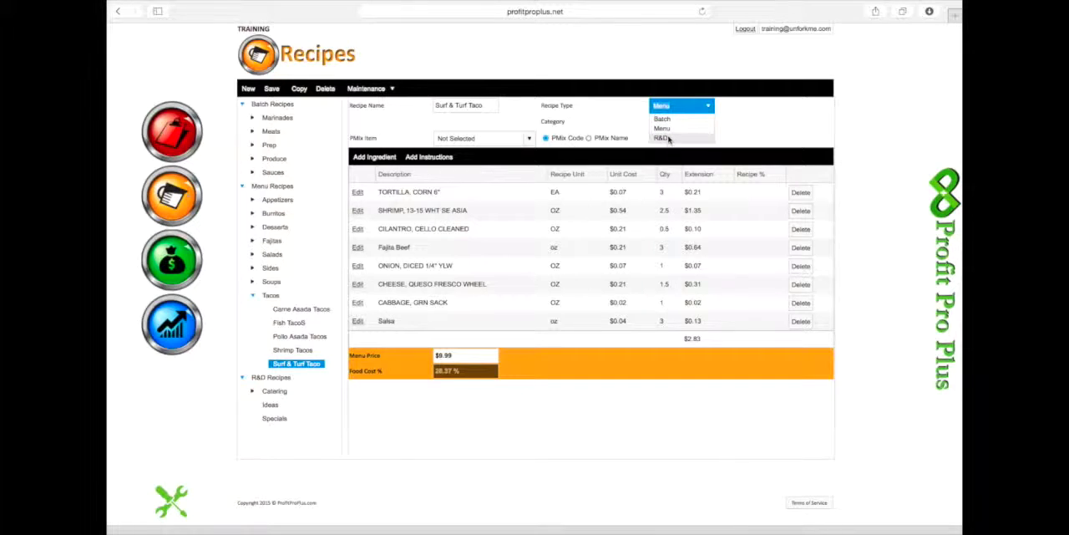
left_click(670, 141)
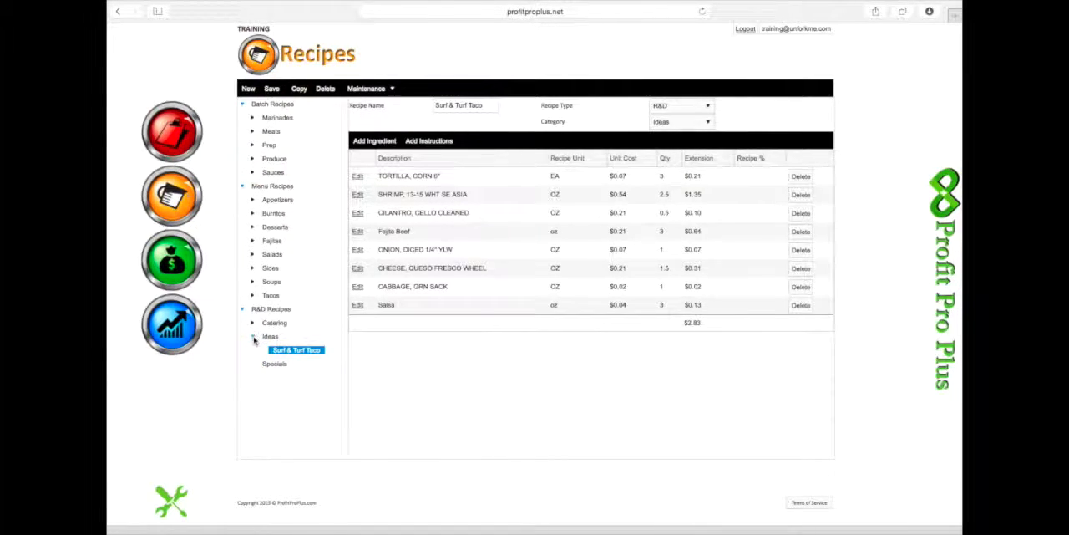
left_click(254, 337)
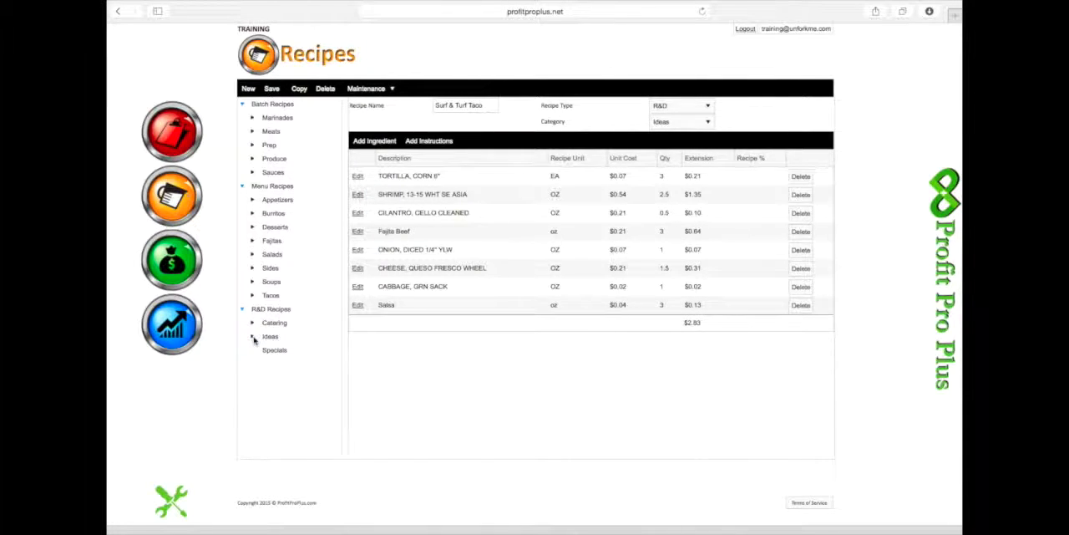
left_click(253, 337)
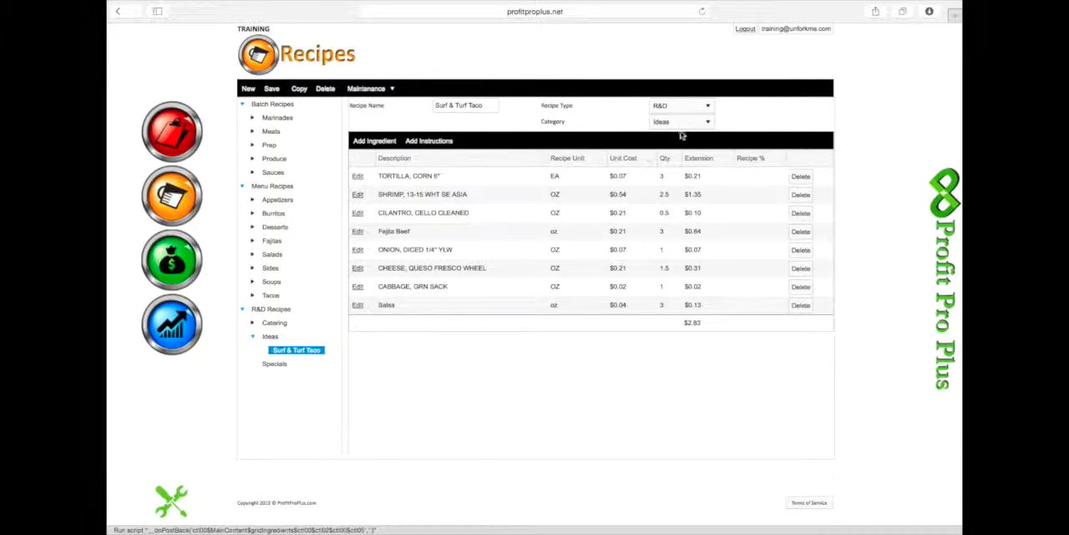
- Change the Surf & Turf Taco recipe's category to Specials and save the recipe
left_click(709, 122)
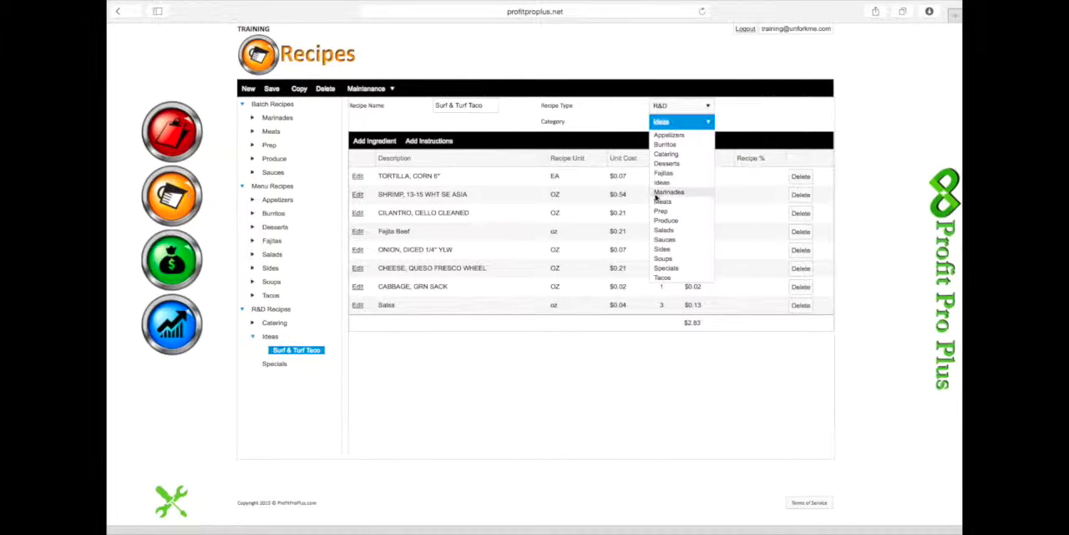
left_click(665, 268)
left_click(271, 90)
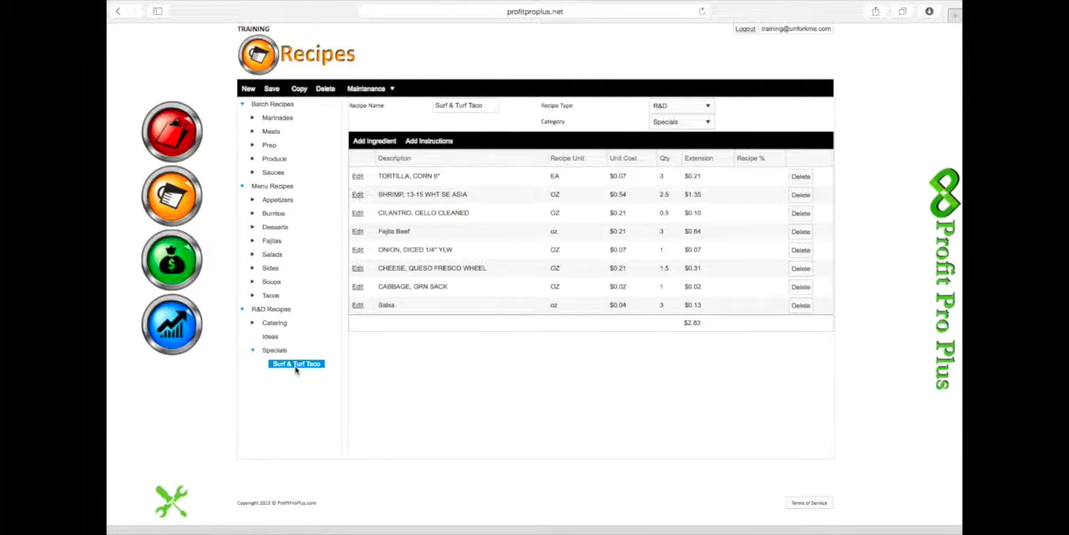
left_click(254, 351)
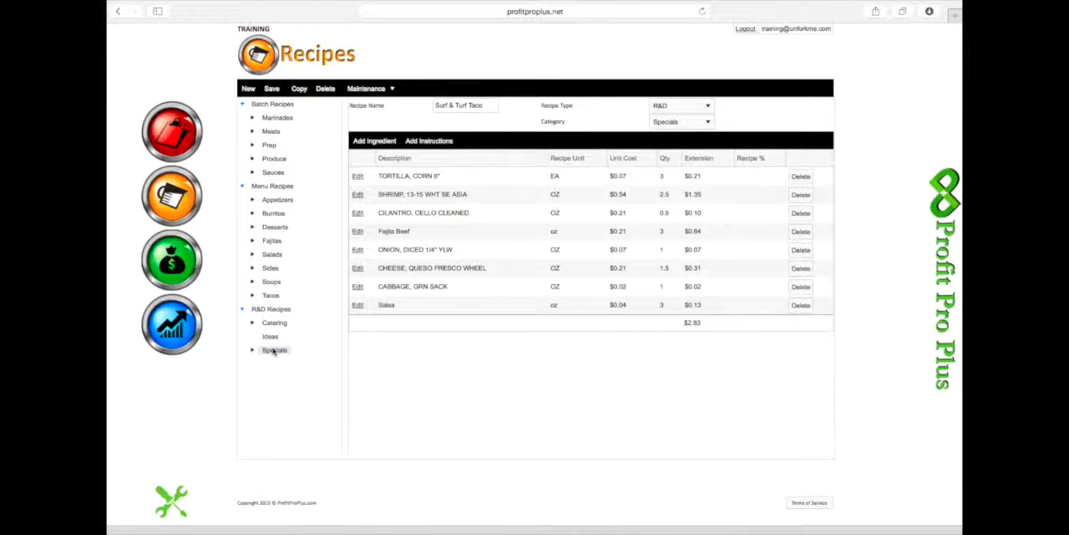
- Open the maintenance page for recipe categories
left_click(394, 90)
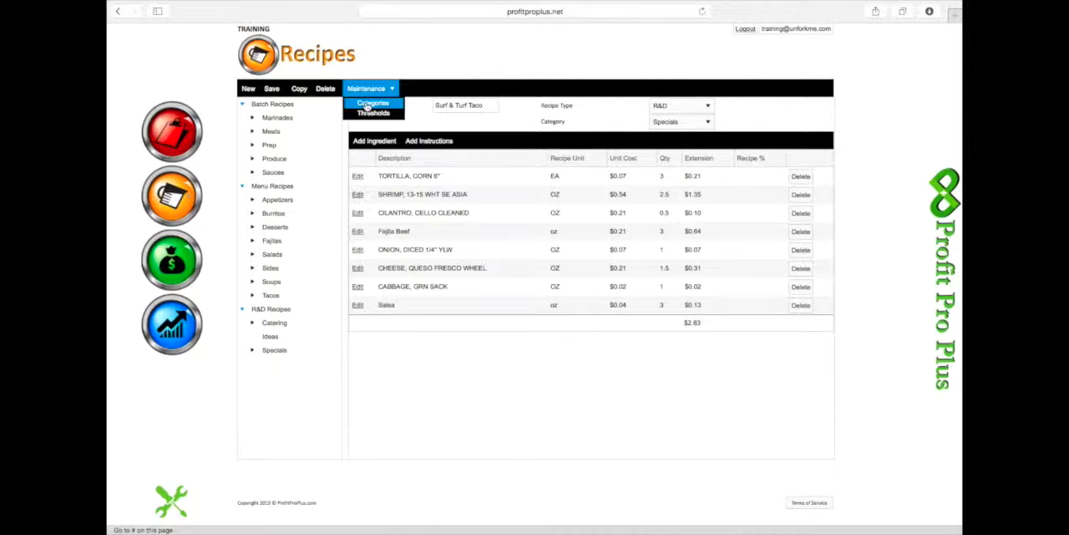
left_click(367, 105)
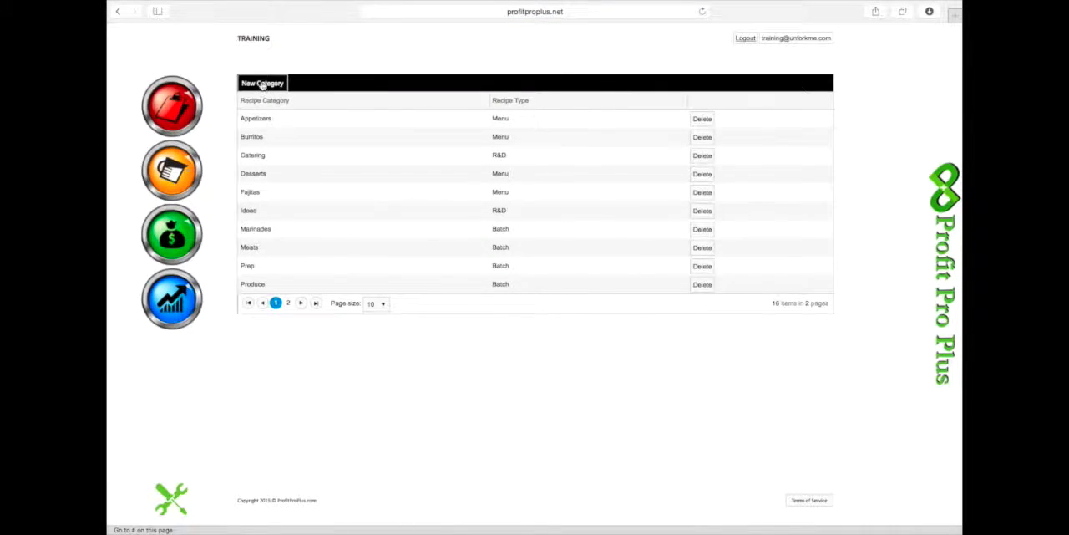
- Create a new recipe category named High Cost Items with the R&D recipe type and save it
left_click(263, 84)
left_click(551, 259)
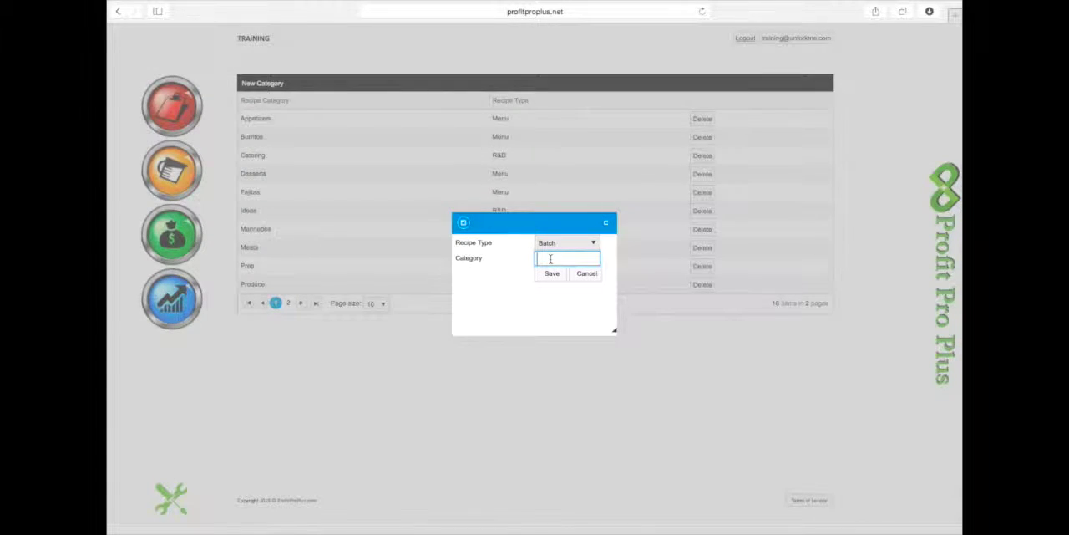
type("High Cost Items")
left_click(567, 243)
left_click(549, 275)
left_click(552, 276)
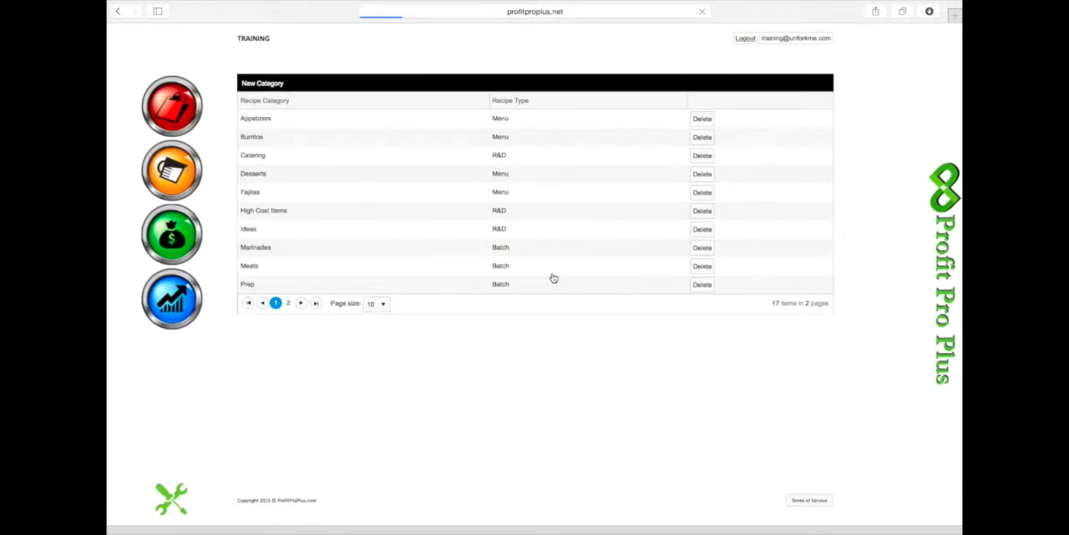
- Return to the recipes page and examine the ingredient costs and food cost percentages of the burrito recipes and Shrimp Fajitas
left_click(168, 167)
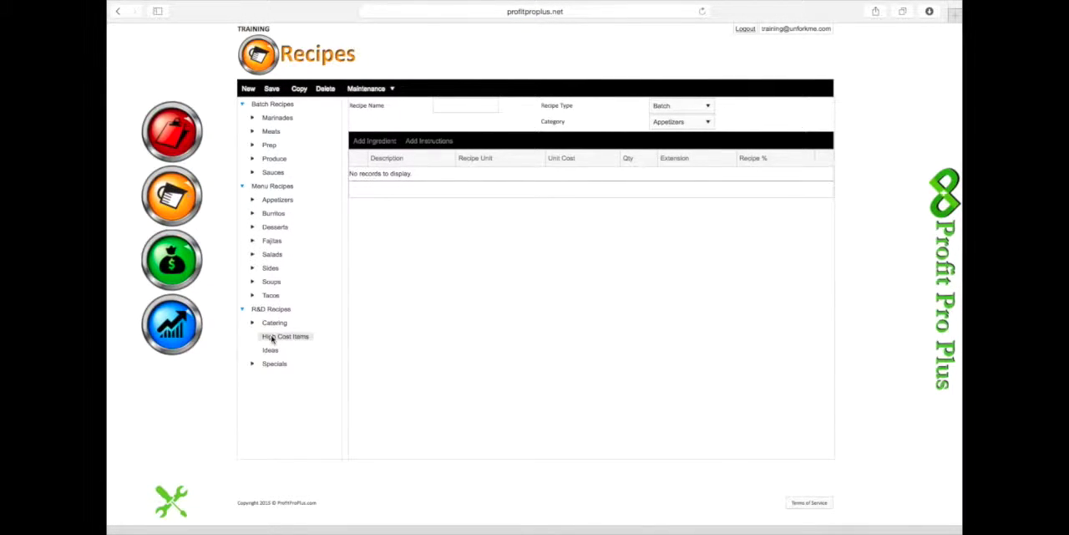
left_click(269, 200)
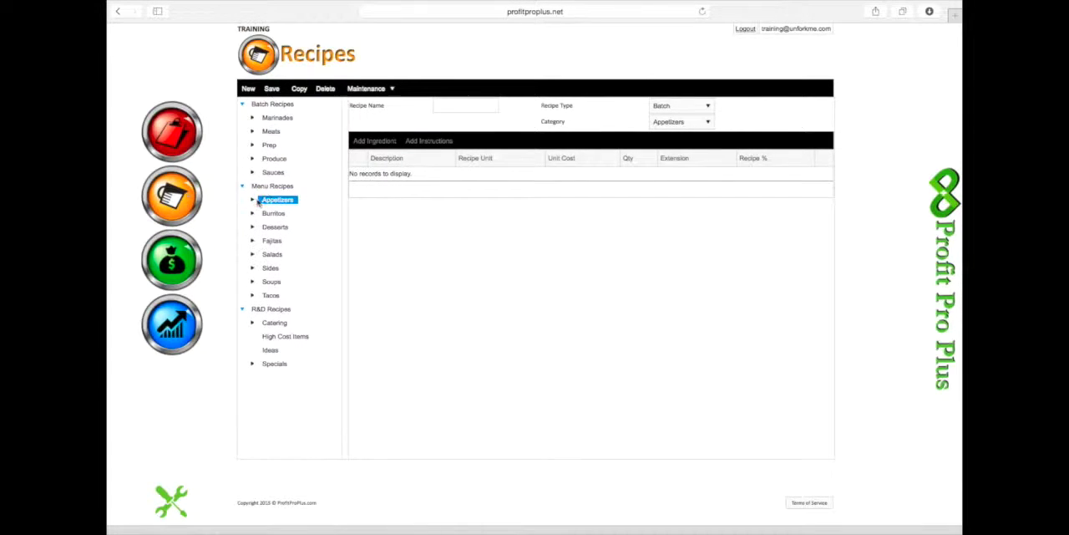
left_click(253, 213)
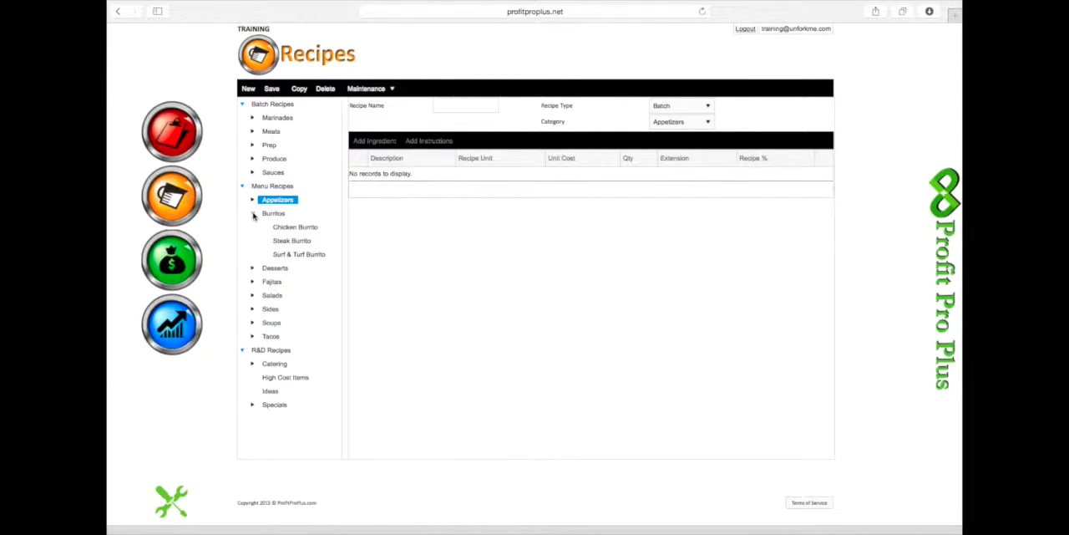
left_click(292, 228)
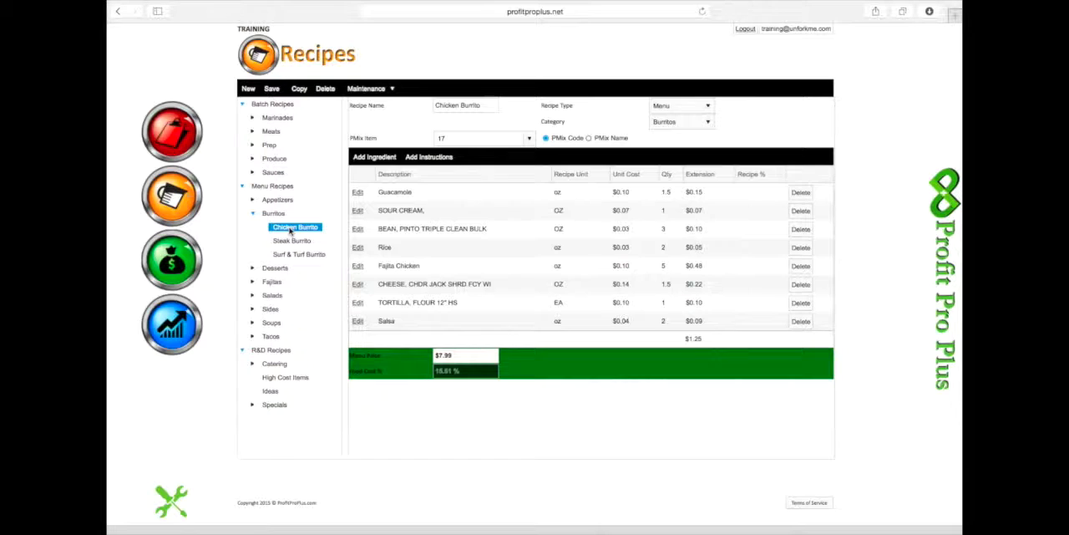
left_click(291, 240)
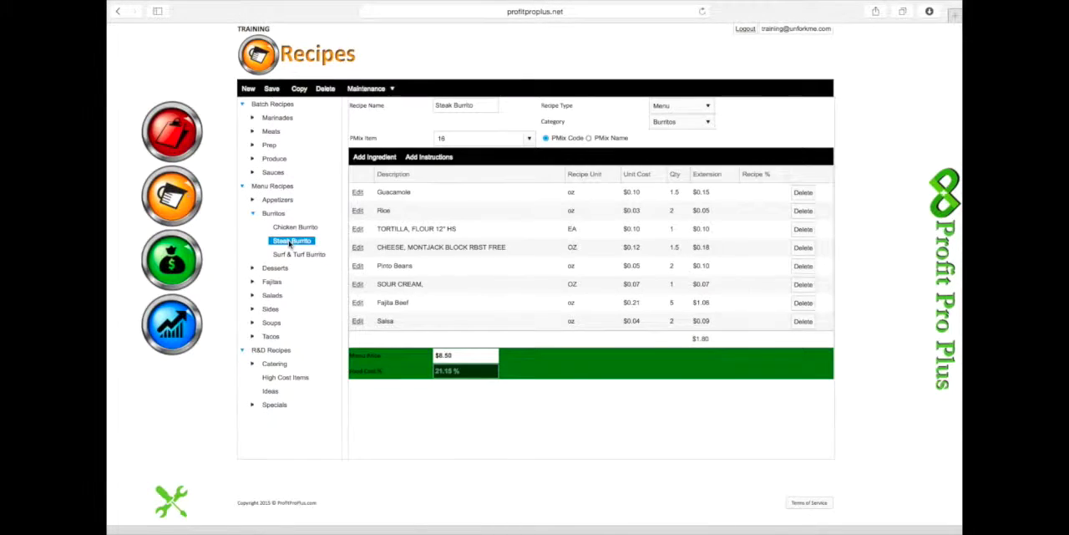
left_click(288, 256)
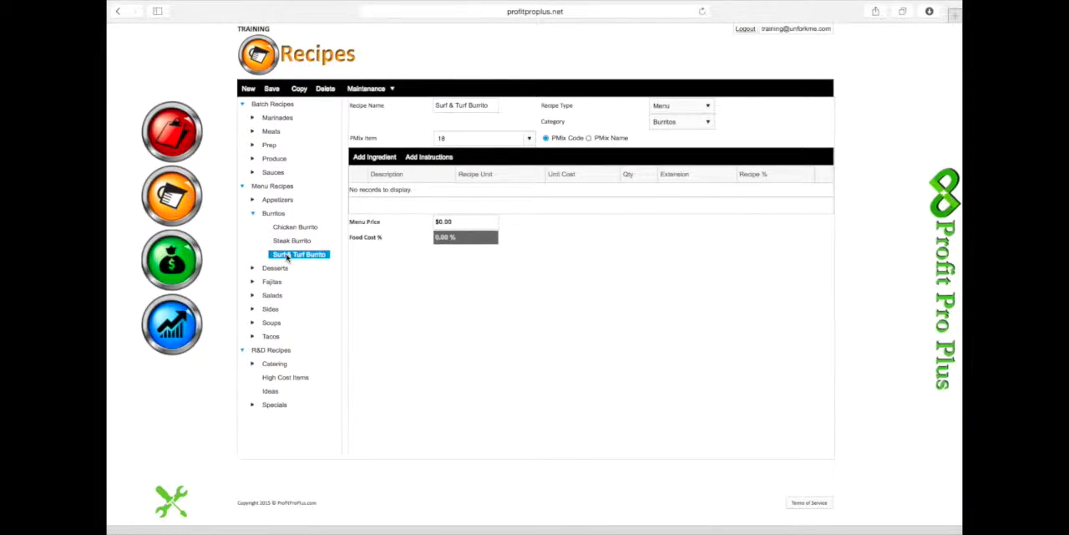
left_click(253, 282)
left_click(290, 338)
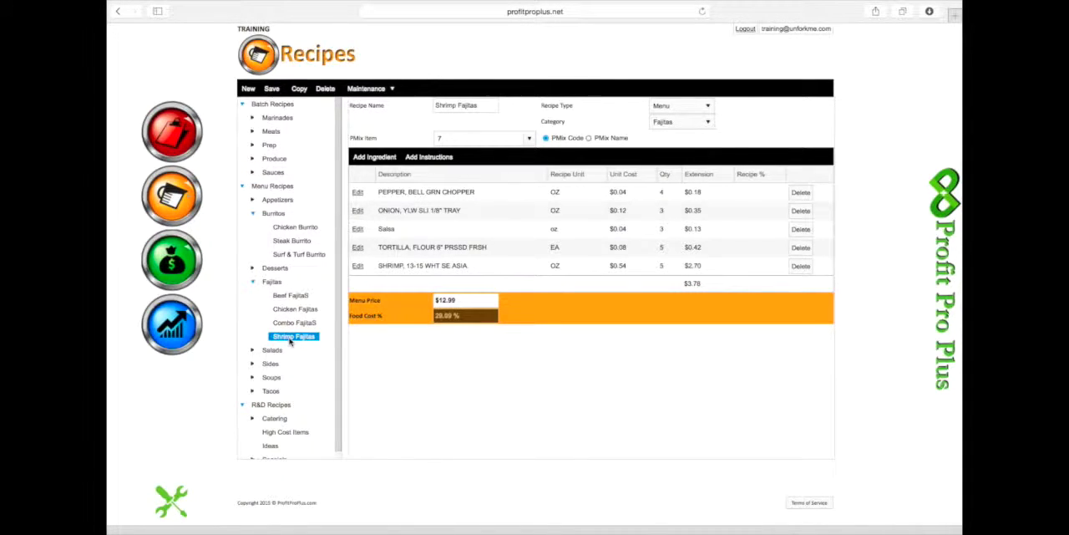
- Copy the Shrimp Tacos menu recipe to a new recipe named Shrimp Tacos Revised
left_click(254, 390)
left_click(291, 446)
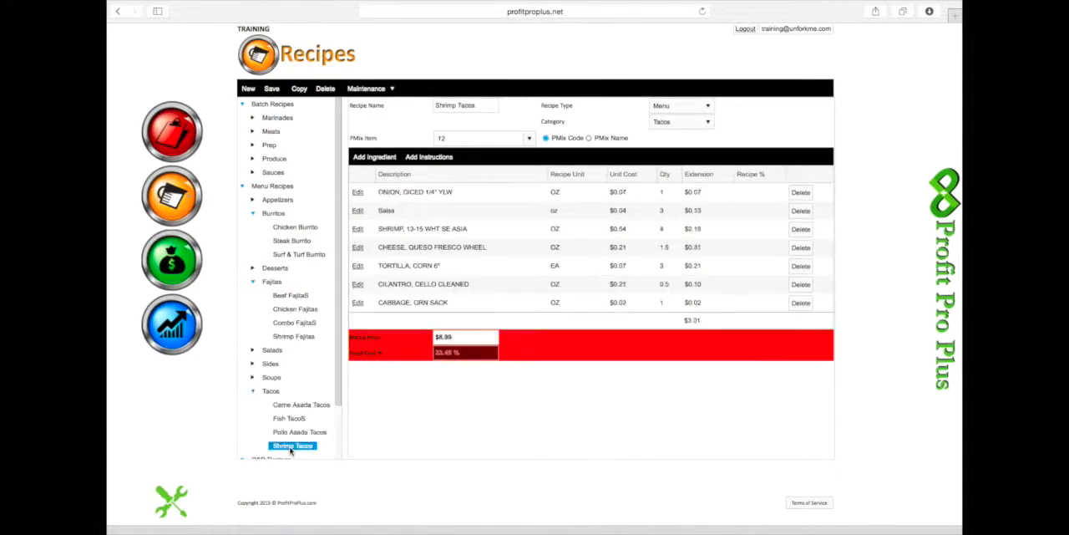
scroll(291, 450, "down", 3)
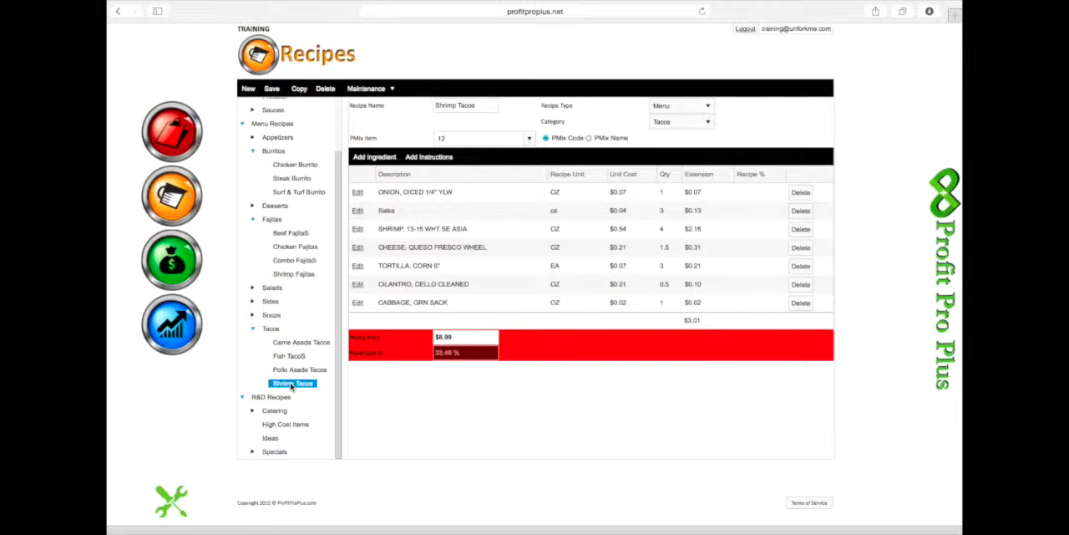
left_click(299, 90)
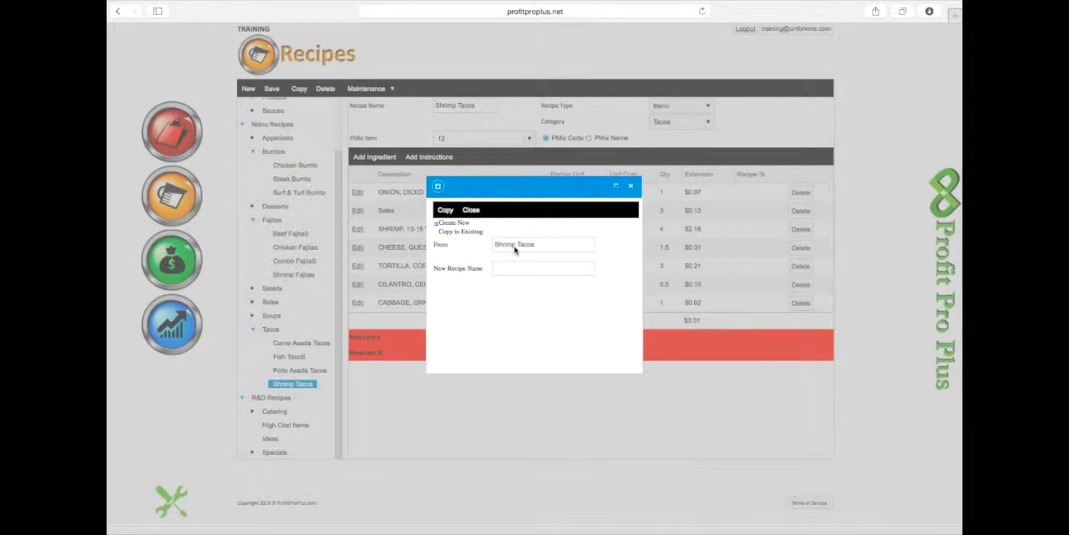
left_click(497, 267)
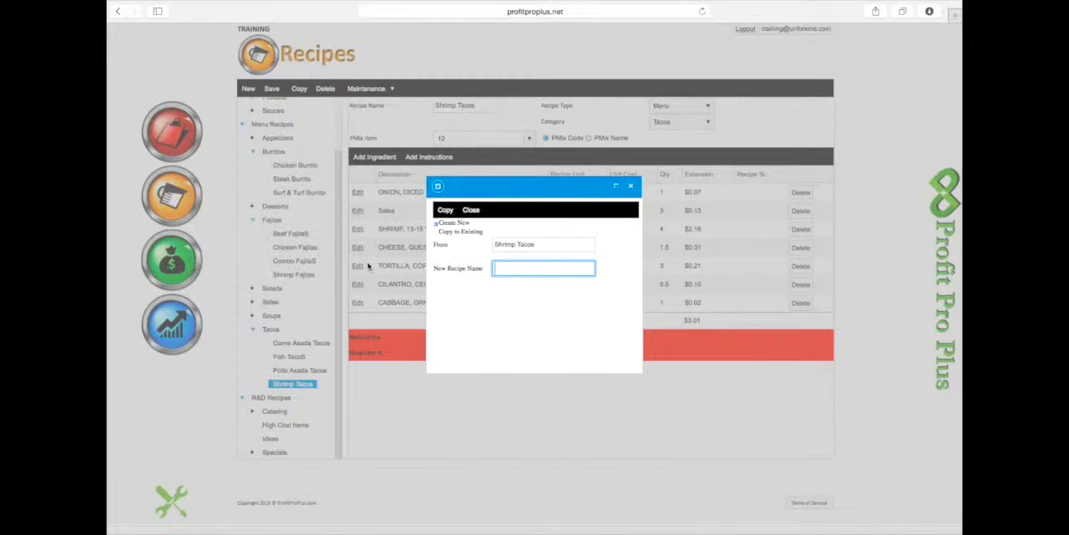
type("Shrimp Tacos Revised")
left_click(471, 210)
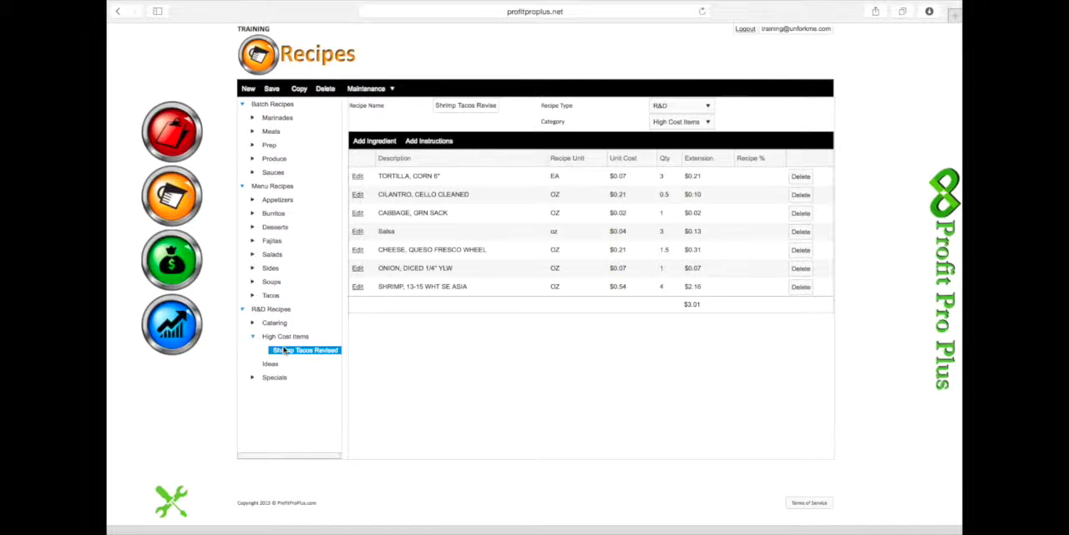
- Delete the Shrimp Tacos Revised recipe from the High Cost Items category of the R&D recipes
left_click(325, 89)
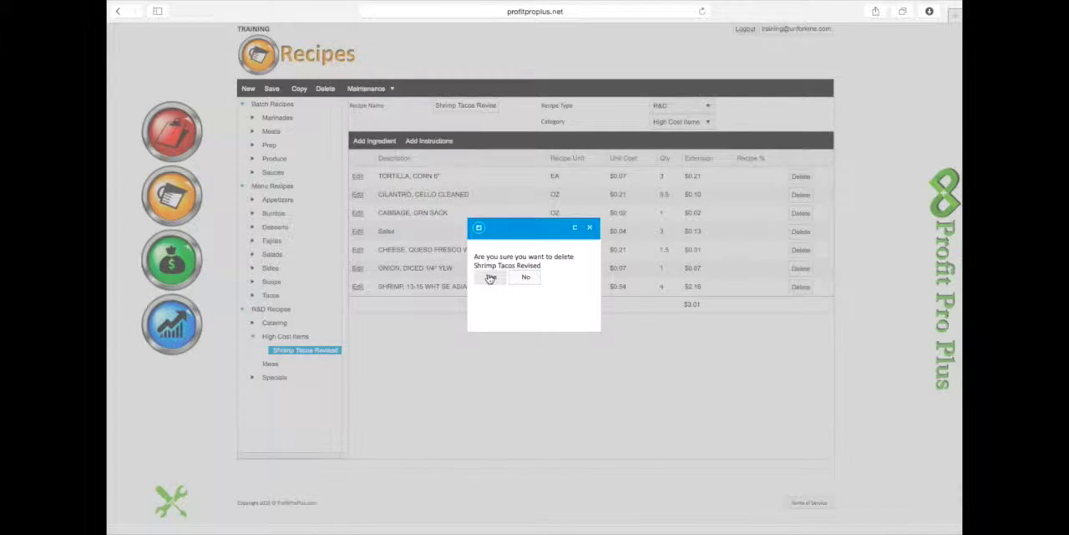
left_click(490, 277)
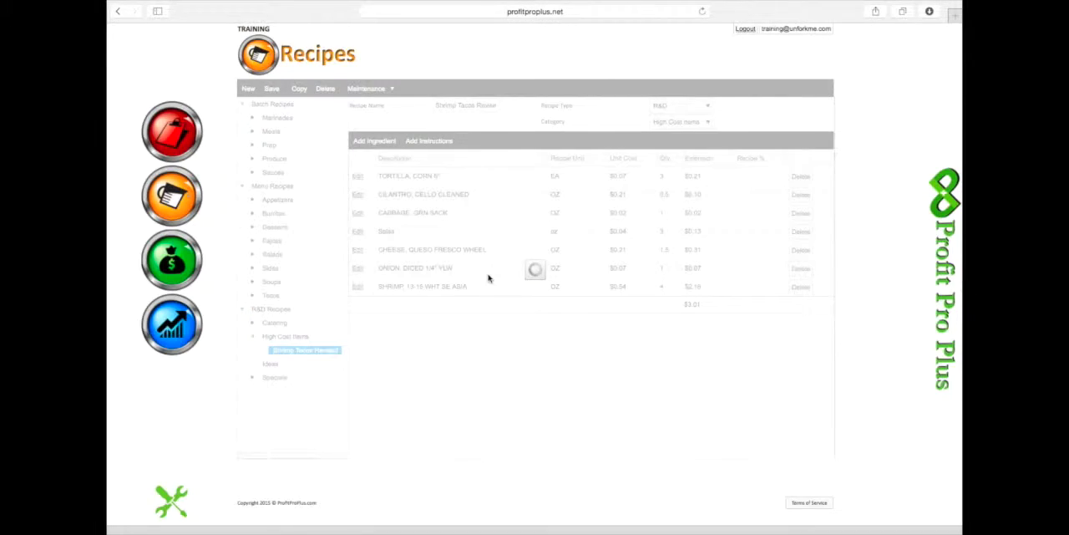
left_click(266, 339)
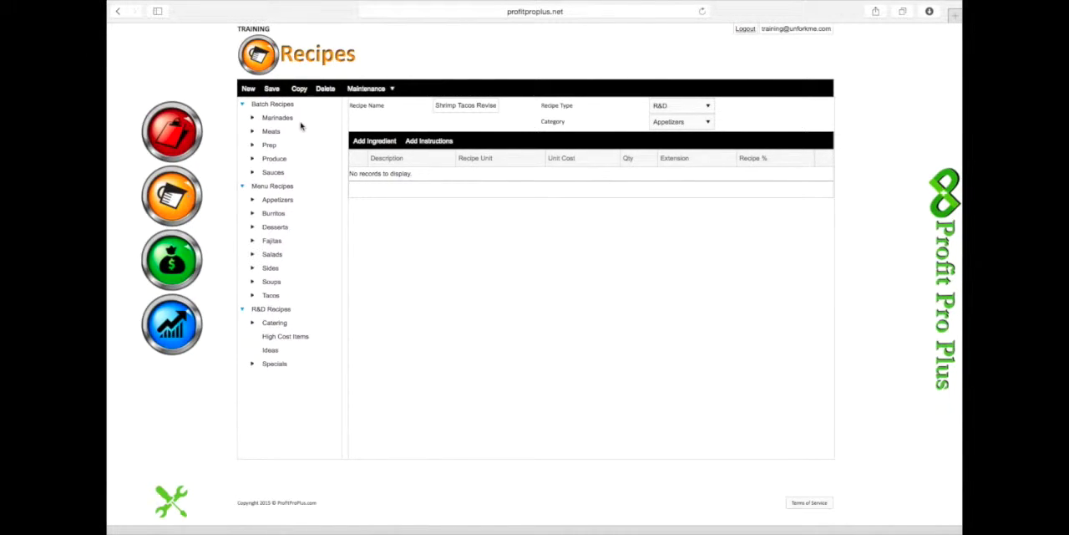
- Collapse the Batch Recipes, Menu Recipes and R&D Recipes groups in the recipe tree
left_click(393, 89)
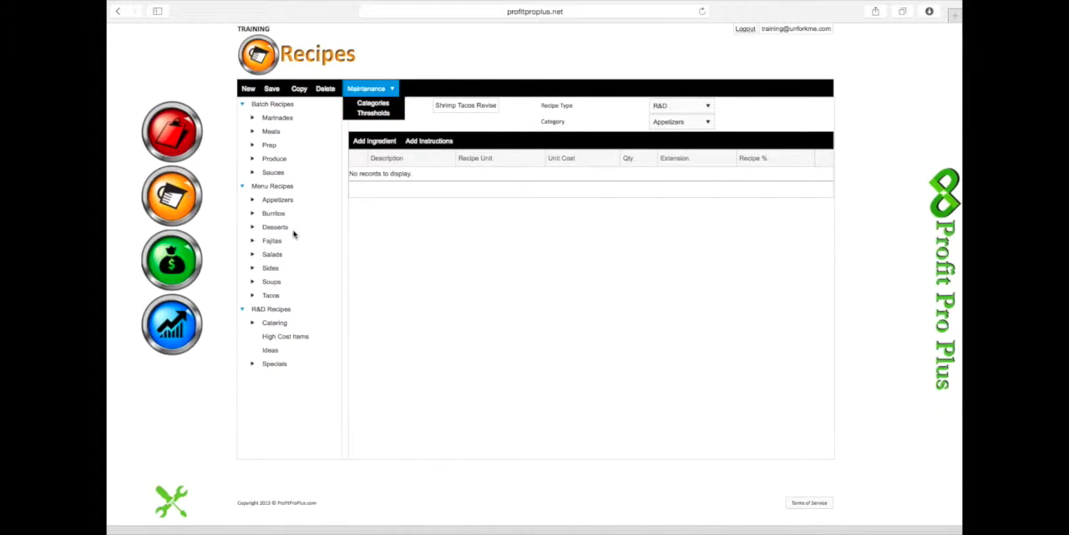
left_click(243, 106)
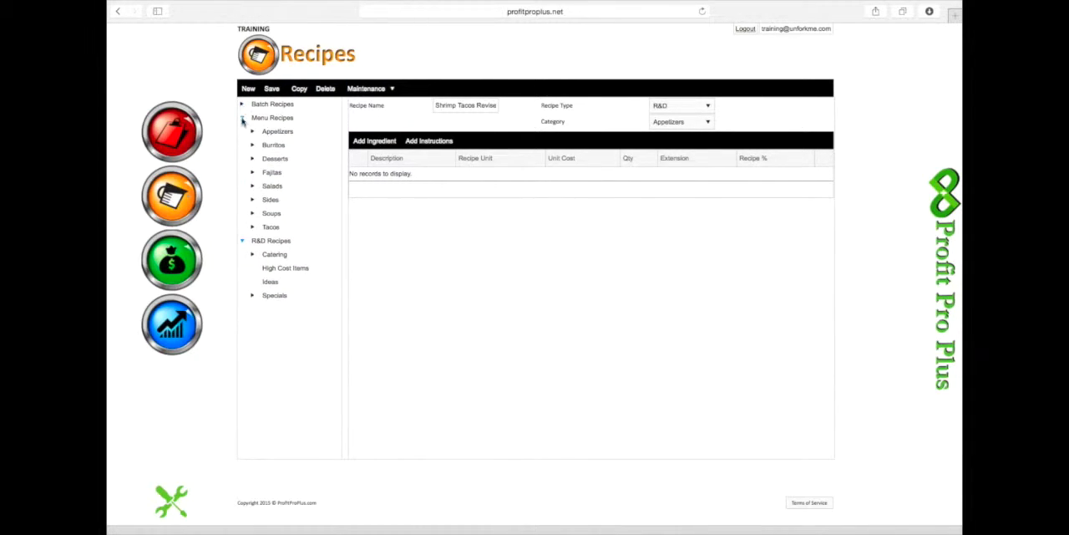
left_click(243, 118)
left_click(243, 131)
left_click(242, 132)
left_click(253, 145)
left_click(254, 146)
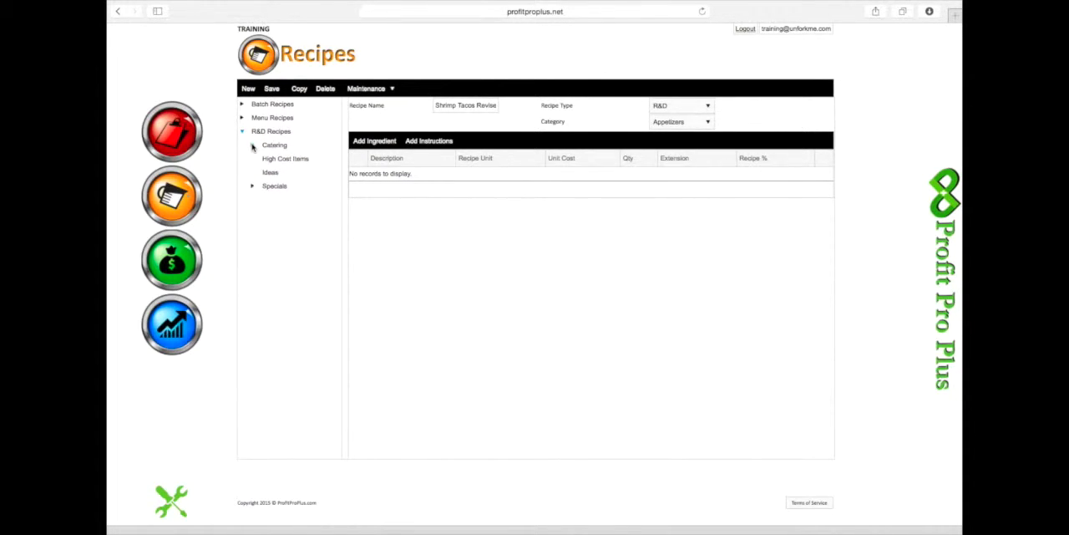
left_click(242, 132)
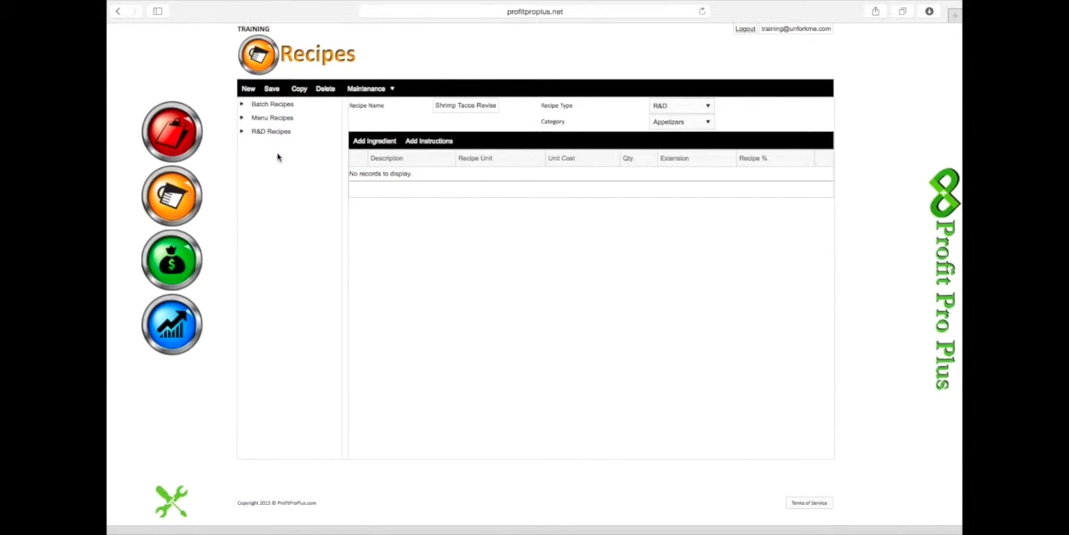